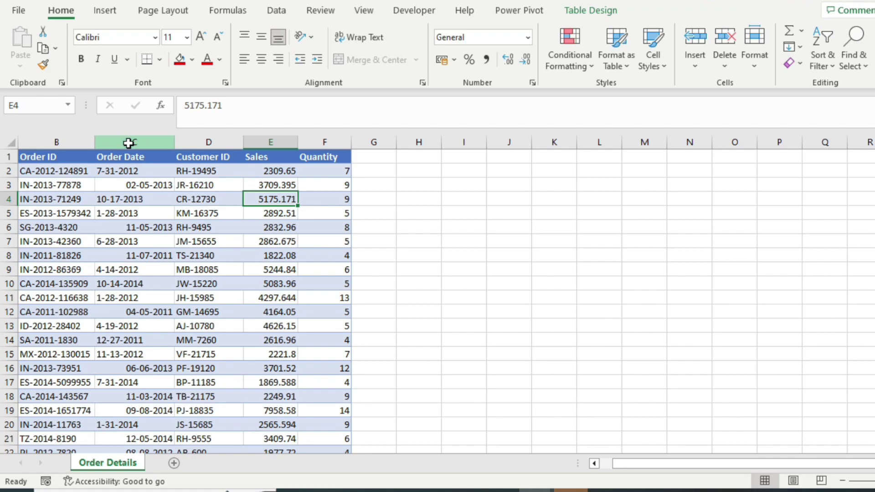
Step: Select the Order Date column and check the stored date formats in cells C3 and C4
click(129, 143)
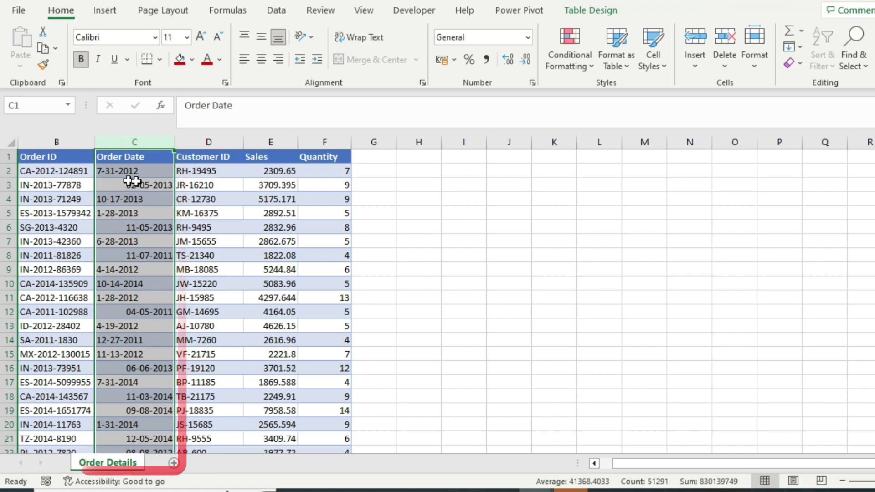
click(153, 186)
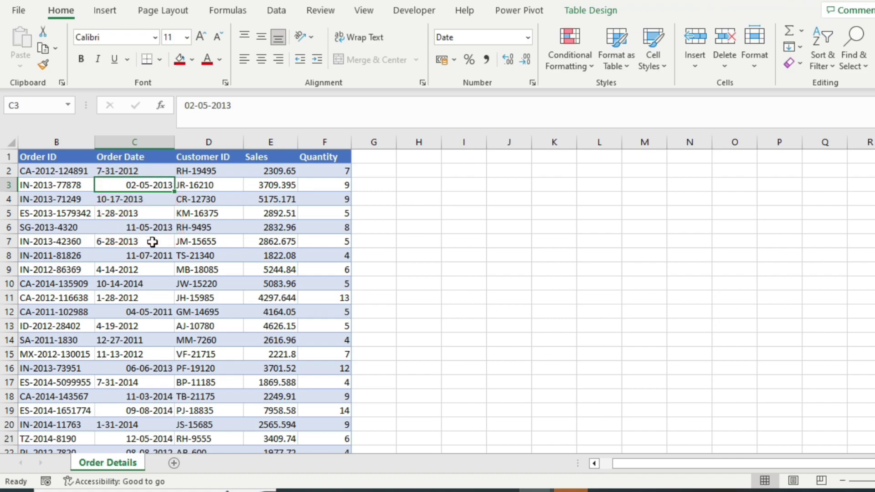
key(Down)
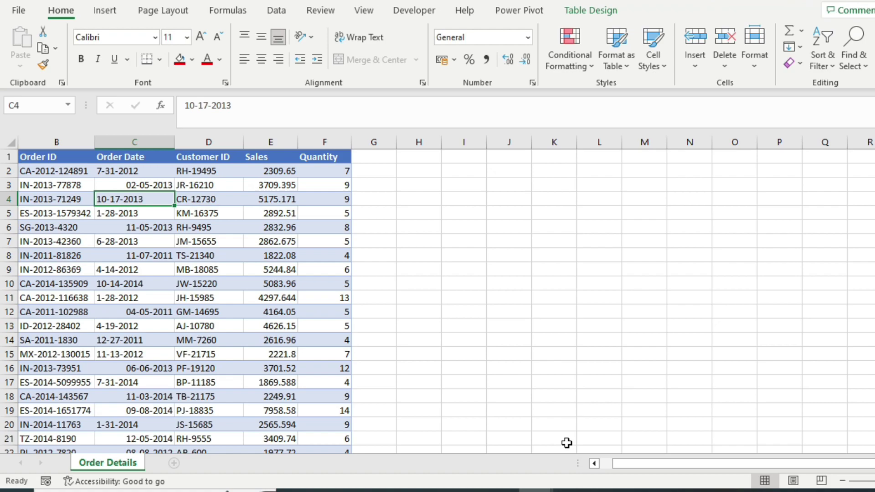
click(325, 297)
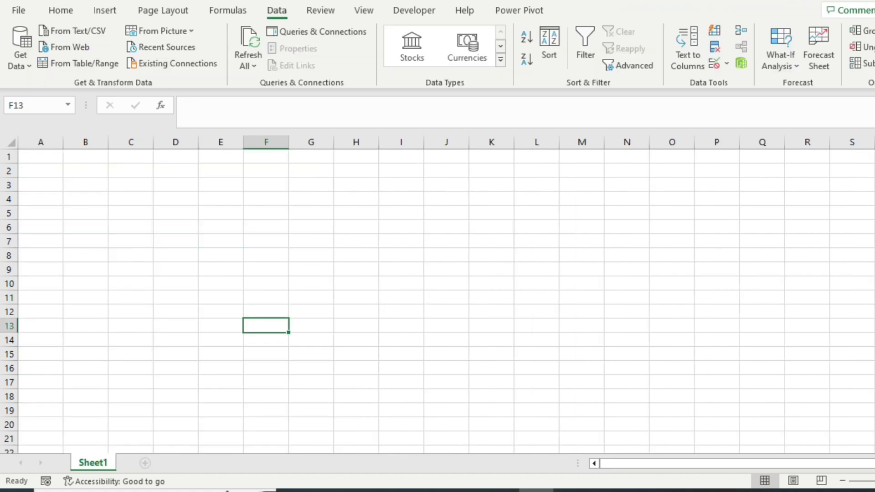
Step: Import the OrderData table from Desktop's Date Detection Problem workbook into Power Query for transformation
click(280, 14)
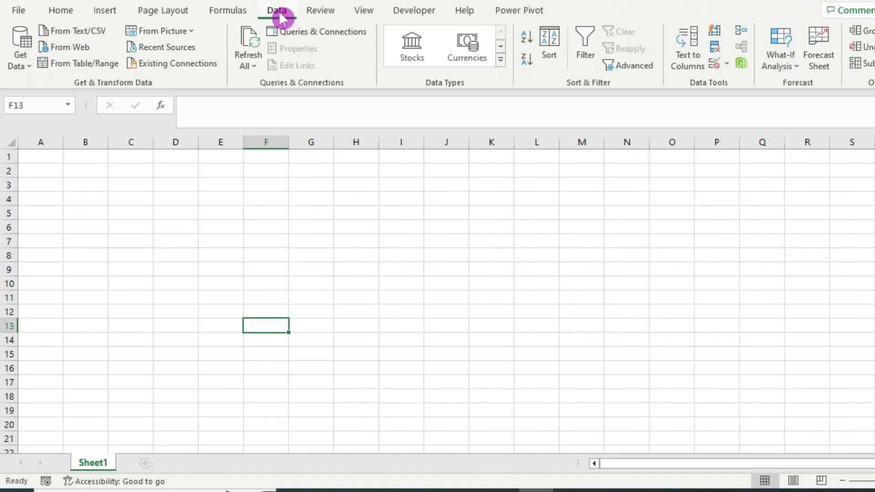
click(21, 68)
click(69, 88)
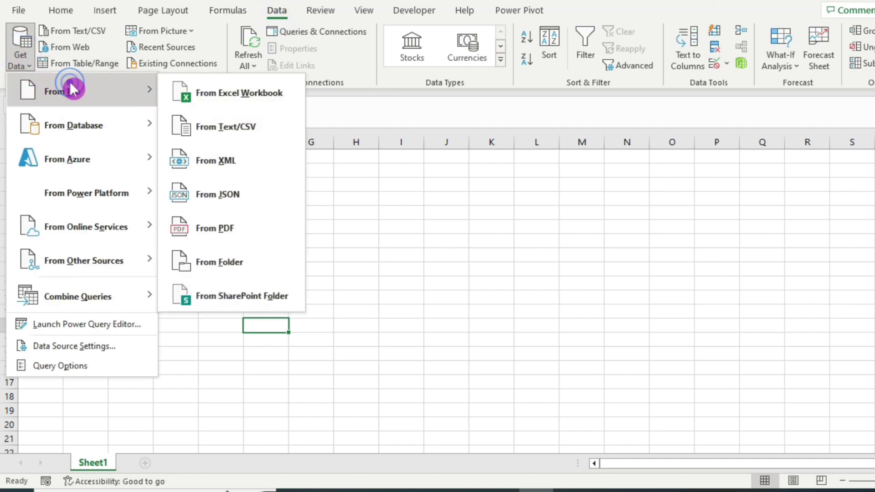
click(232, 97)
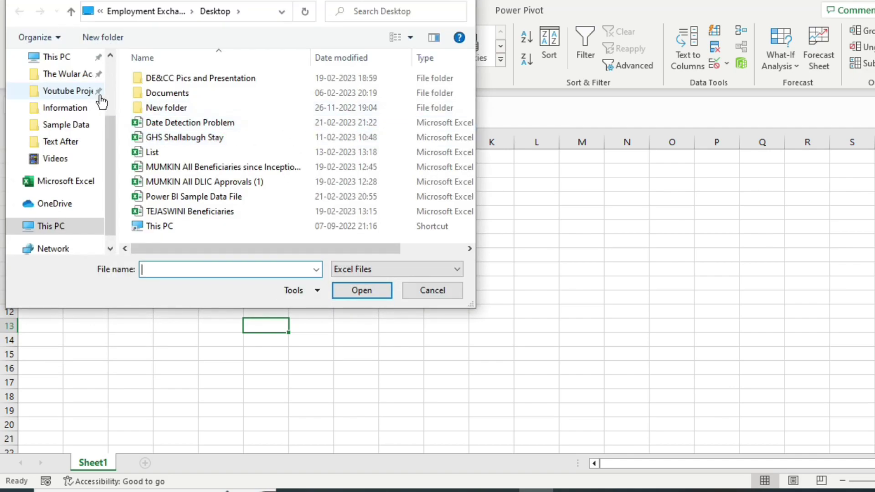
drag(109, 137, 90, 69)
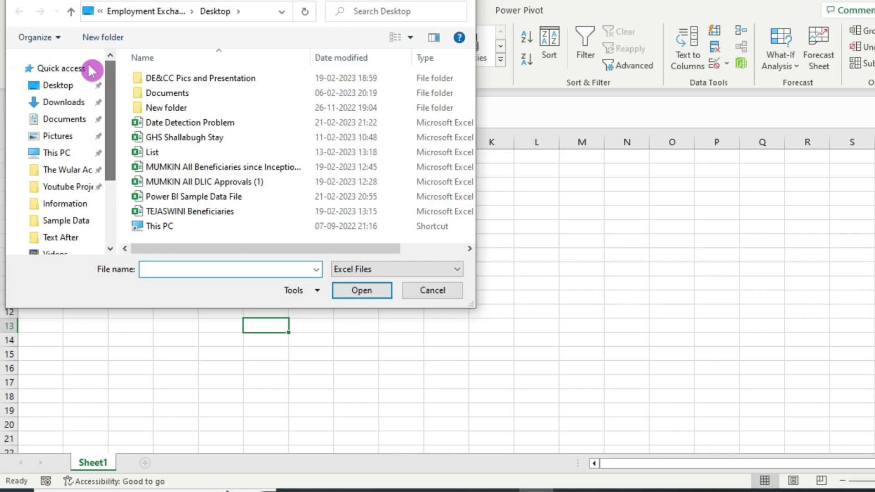
click(68, 92)
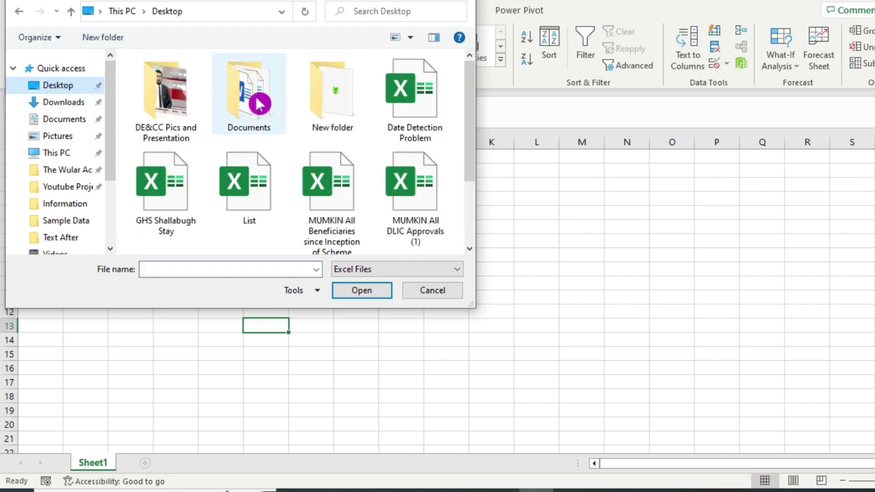
click(412, 111)
click(365, 292)
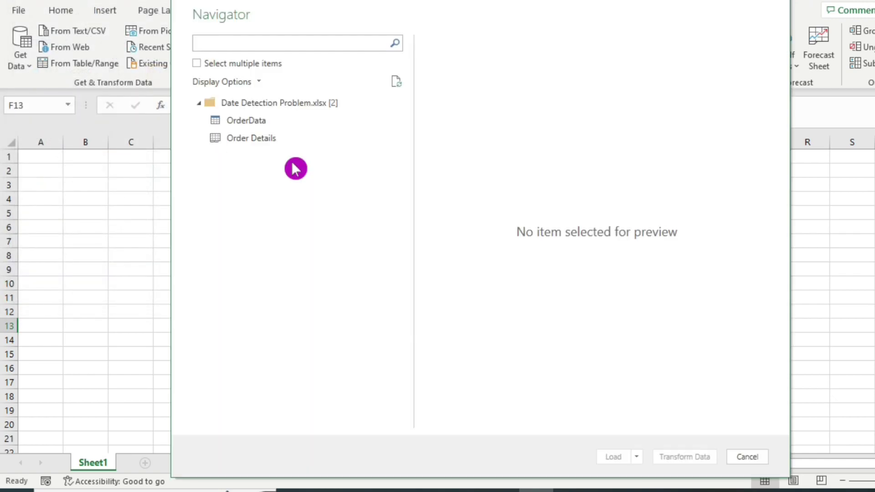
click(274, 124)
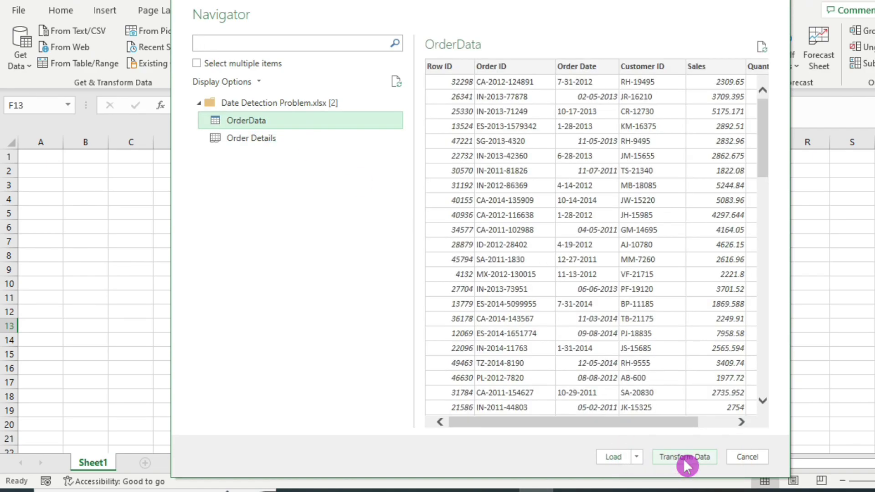
click(685, 458)
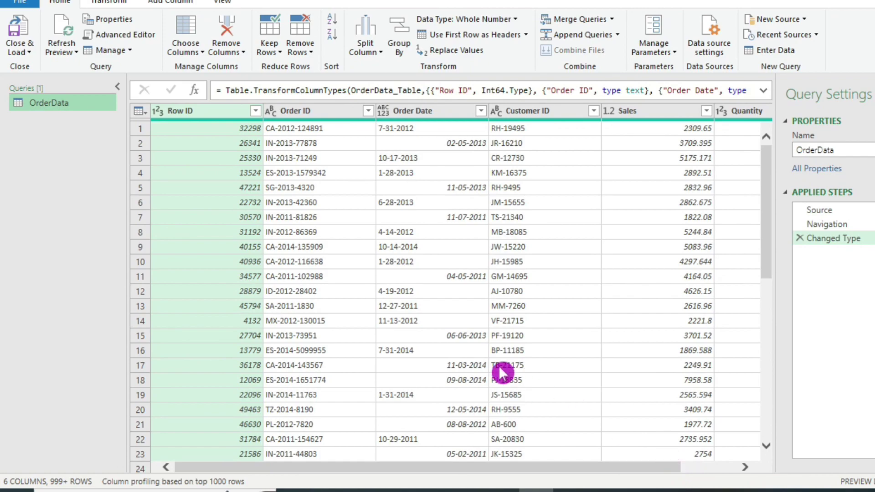
Step: Split the Order Date column by the '-' delimiter at each occurrence
click(440, 111)
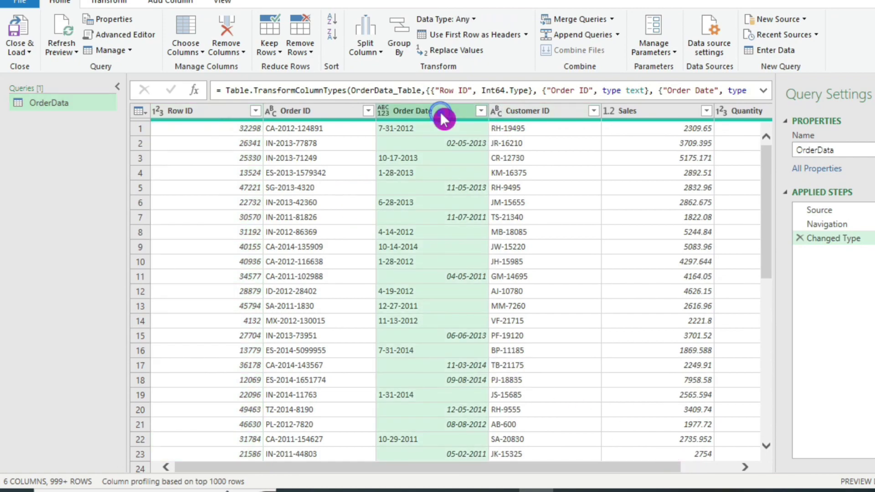
click(366, 41)
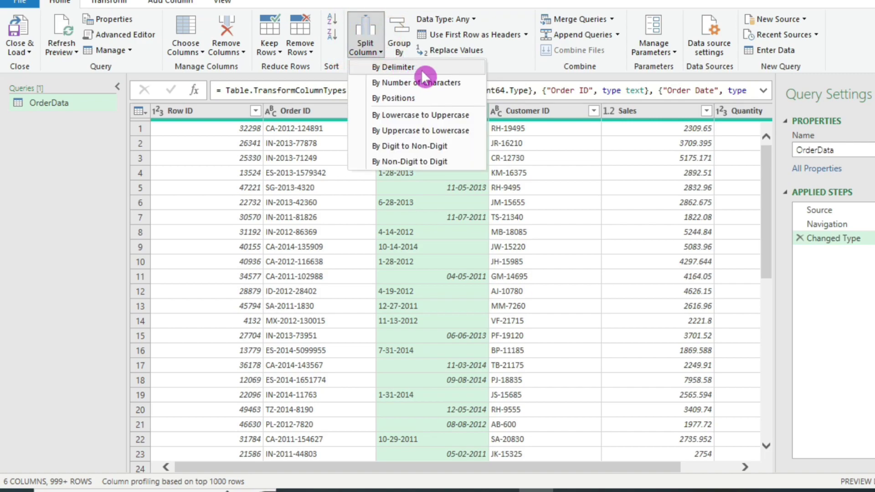
click(437, 70)
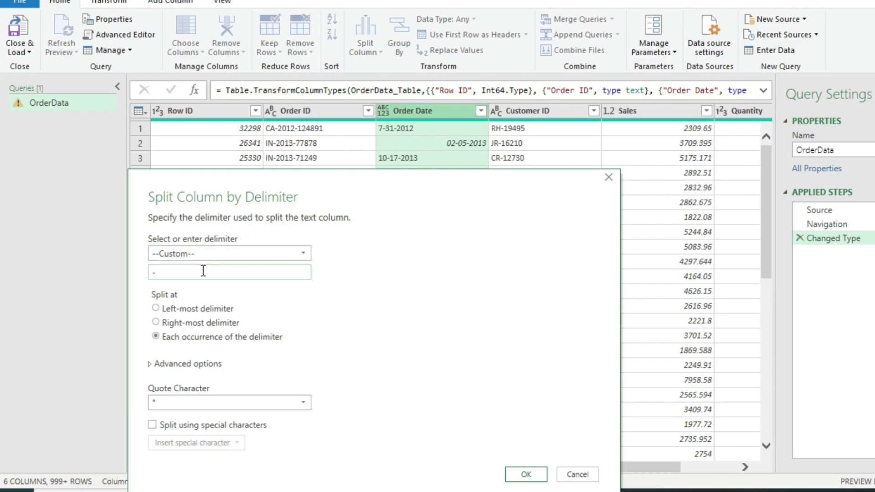
click(204, 271)
key(BackSpace)
text(-)
click(521, 477)
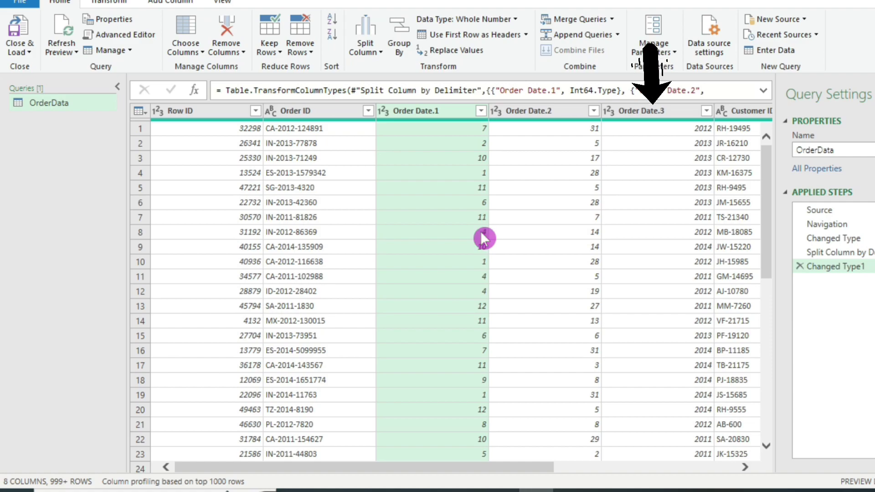
Step: Move Order Date.2 ahead of Order Date.1, then select Order Date.2, Order Date.1 and Order Date.3
click(552, 114)
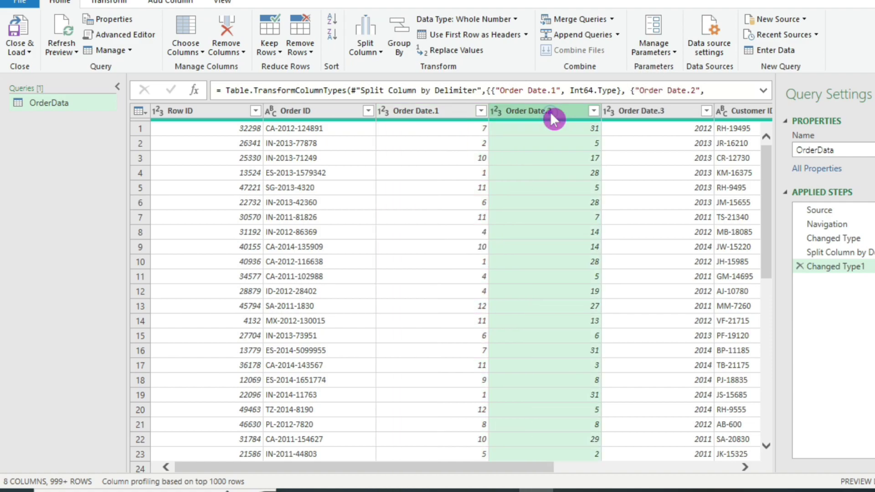
drag(551, 112, 426, 114)
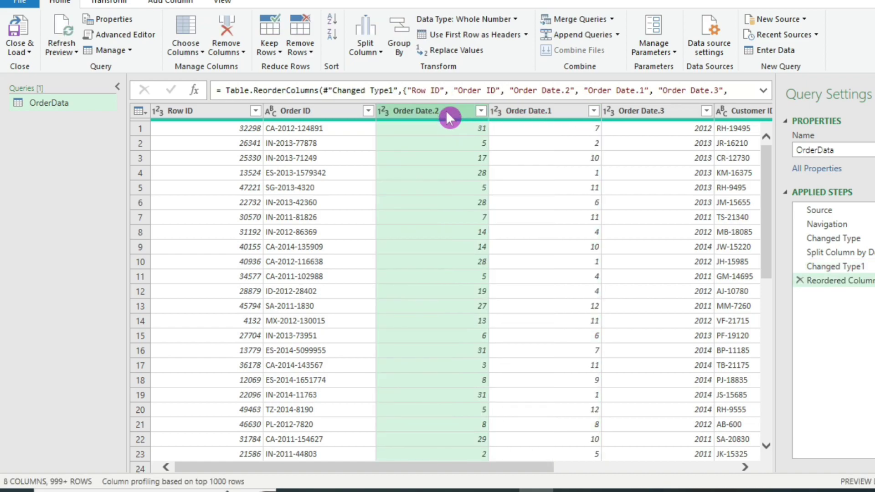
click(518, 111)
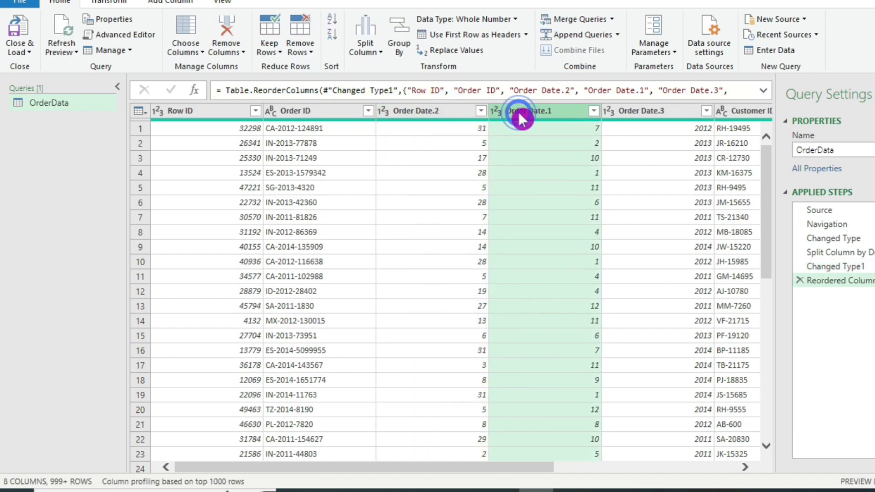
click(649, 112)
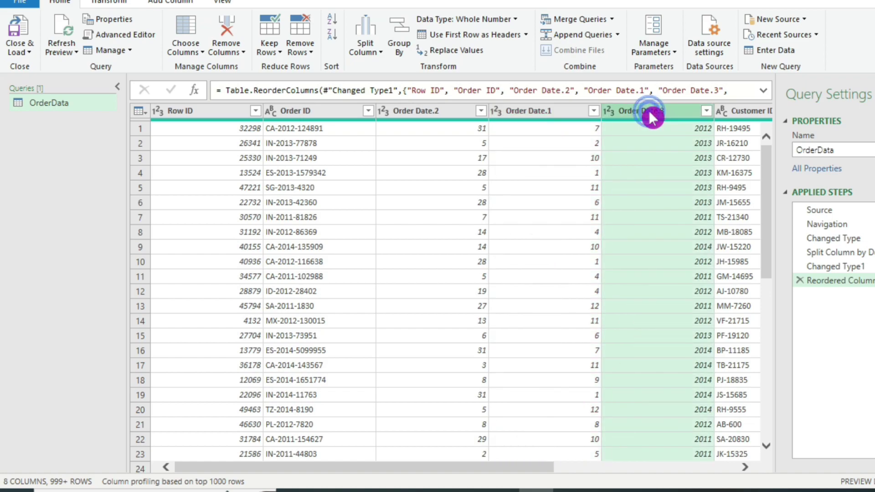
click(428, 114)
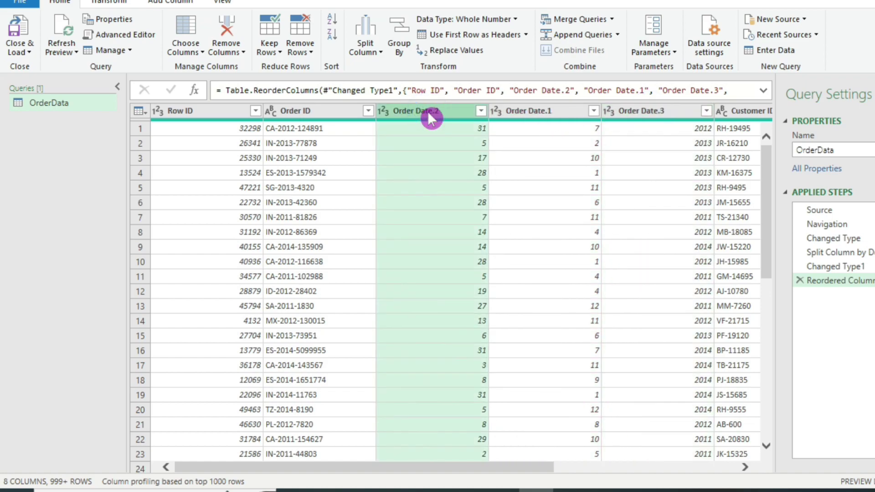
ctrl+click(549, 113)
ctrl+click(615, 114)
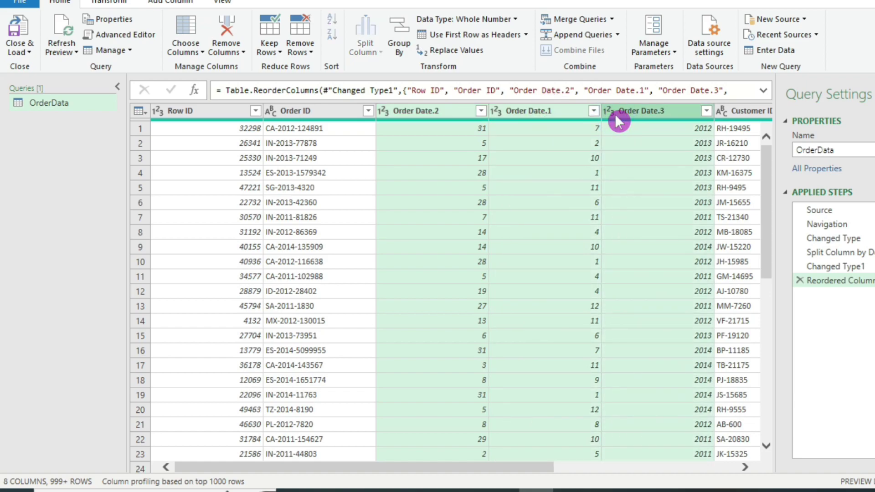
Step: Merge the three selected date columns with a custom '-' separator into a new column named Date
right_click(615, 114)
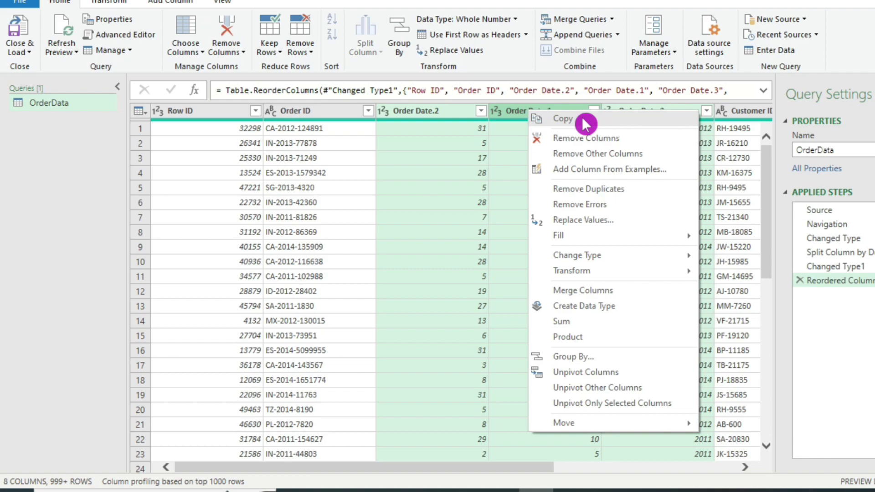
click(593, 290)
click(349, 230)
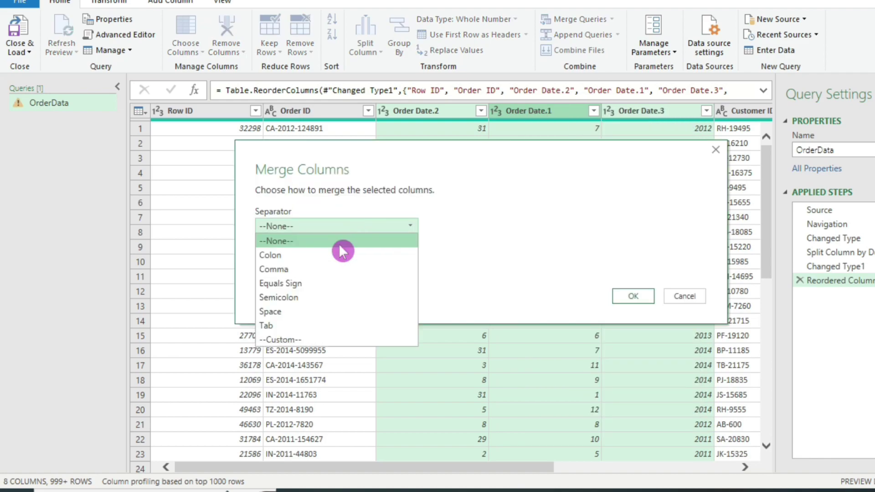
click(291, 340)
click(297, 248)
text(-)
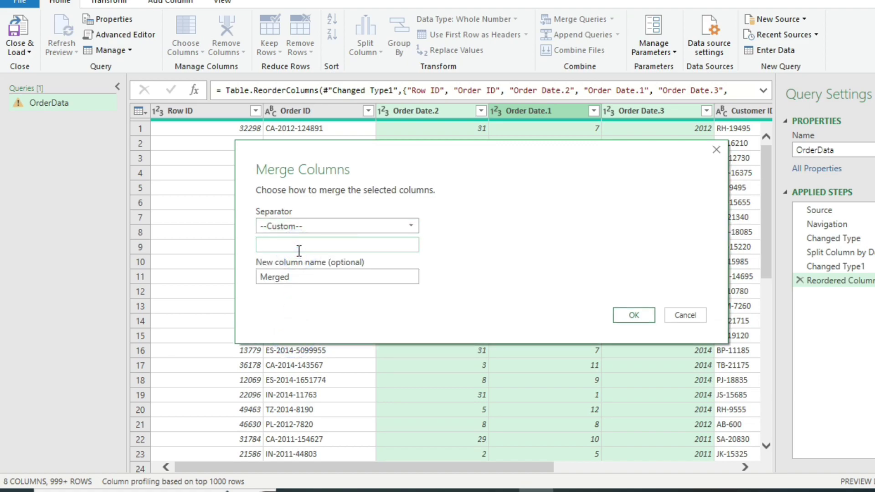
drag(302, 277, 249, 278)
text(Date)
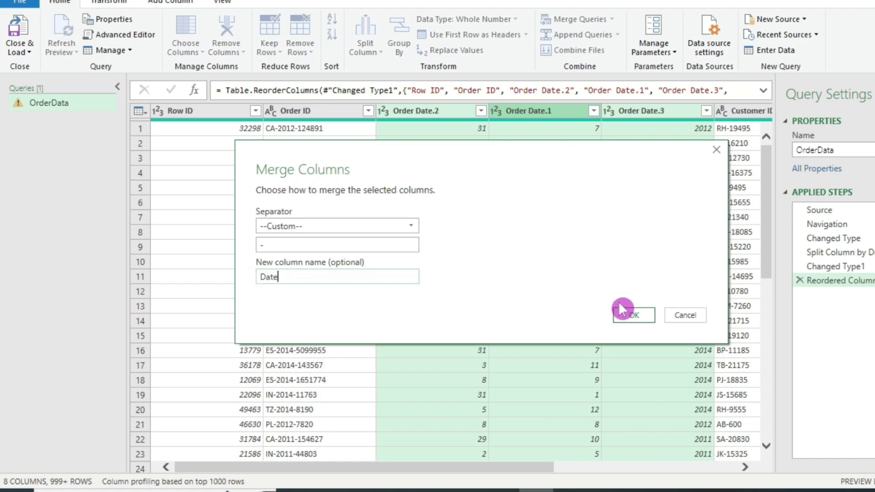
click(631, 315)
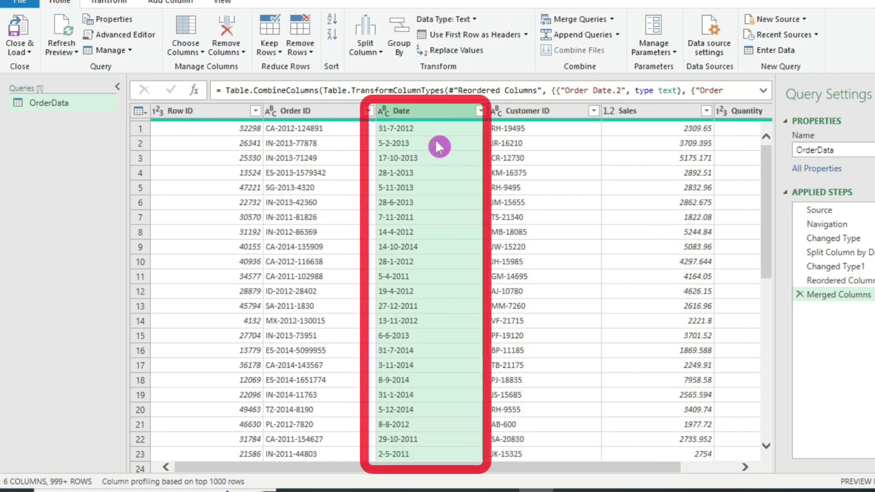
Step: Close & Load the query into Excel and give the Date column the Short Date format
click(25, 36)
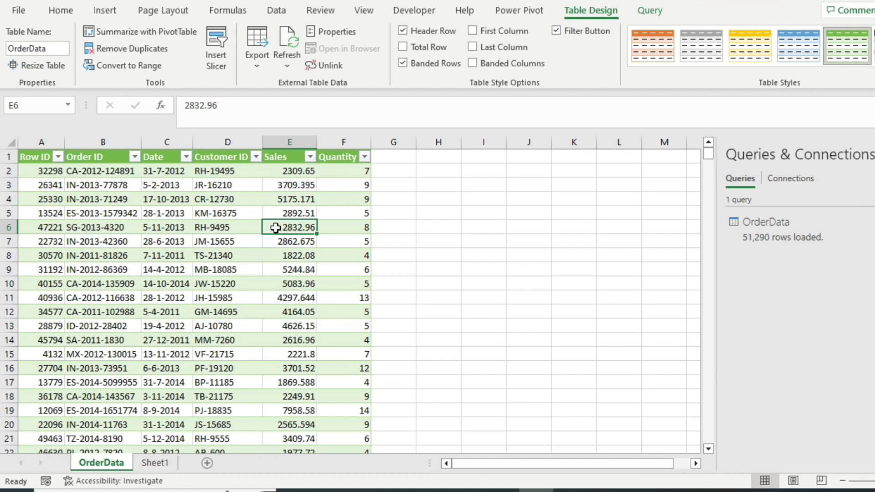
click(292, 201)
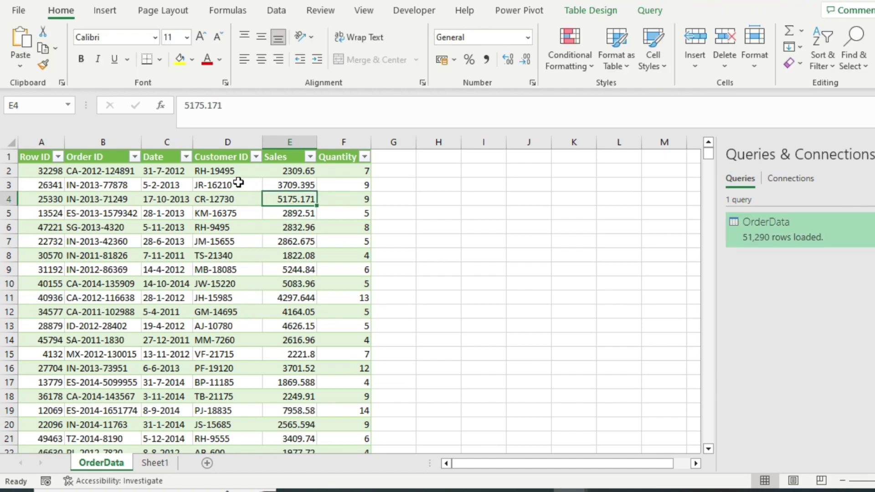
click(168, 139)
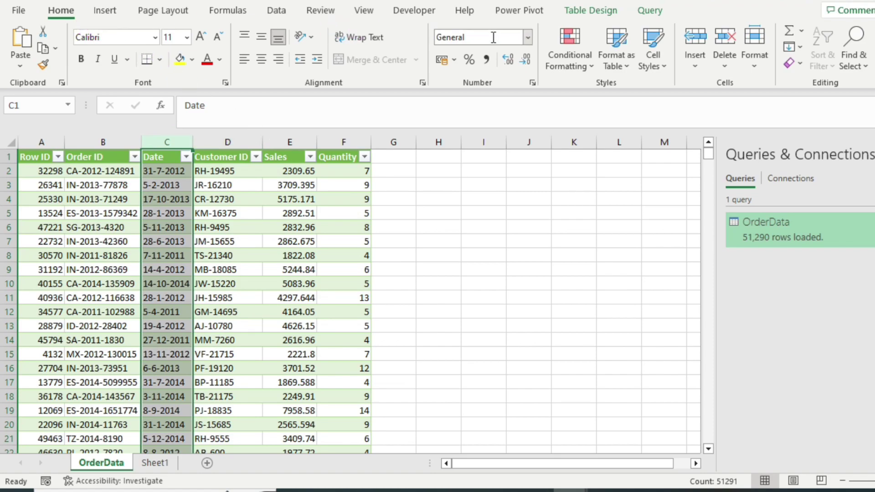
click(529, 39)
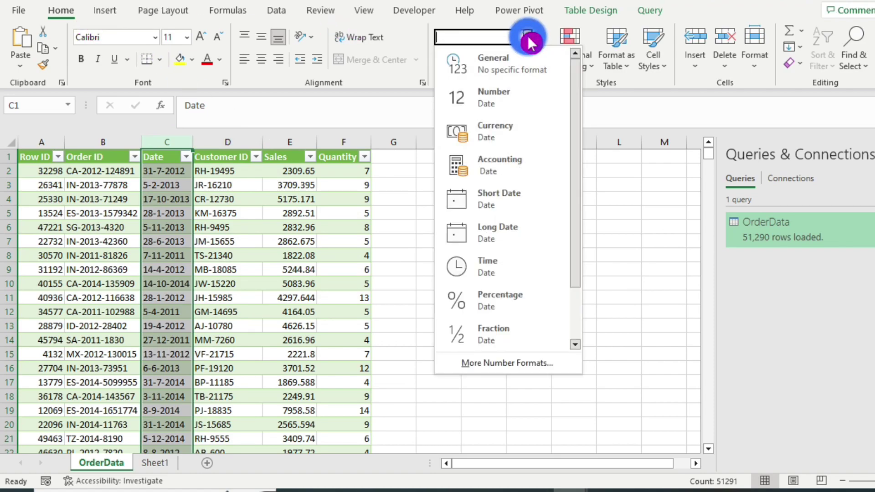
click(501, 206)
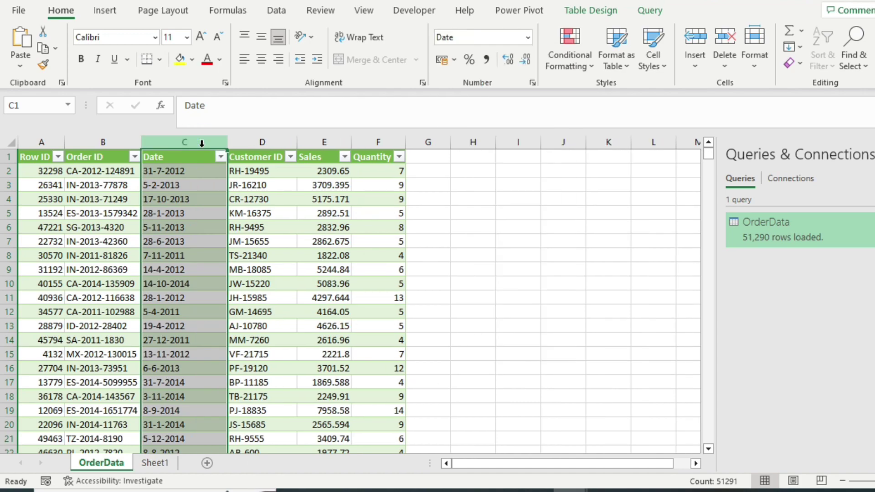
click(500, 356)
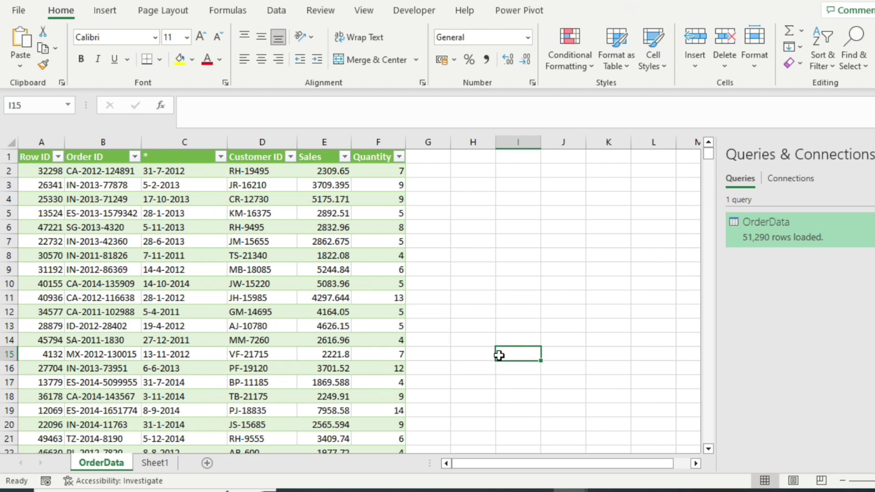